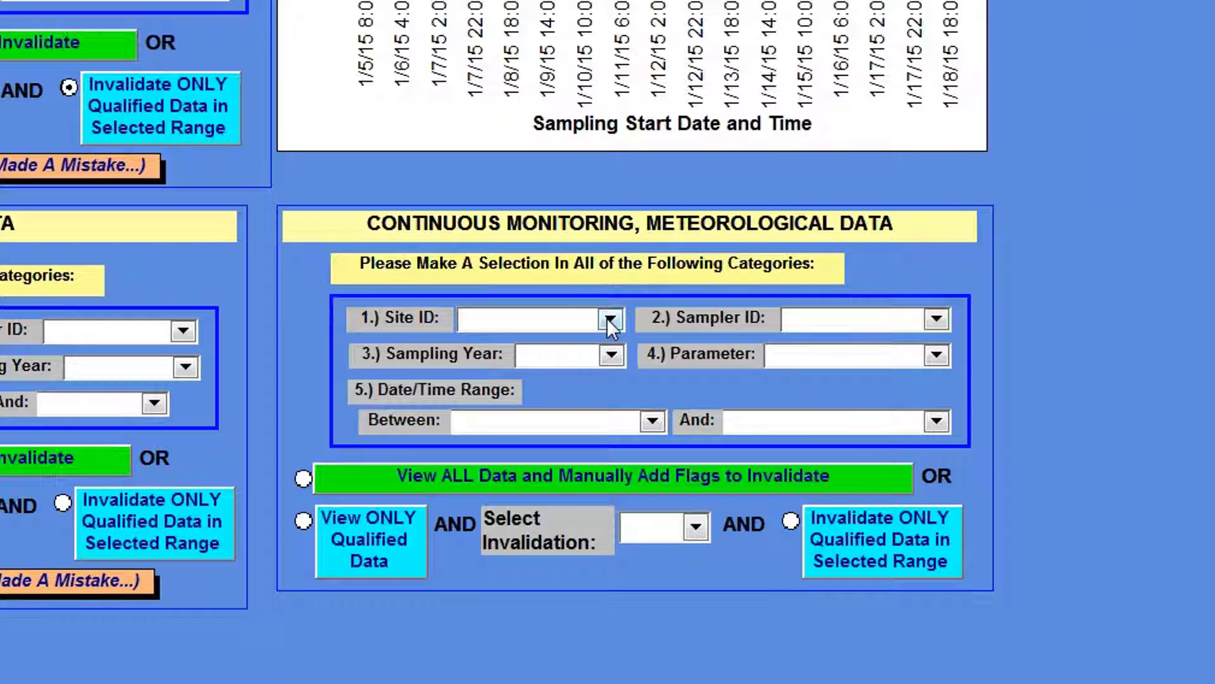
Step: Set the continuous meteorological data selection to site S46, sampler INMET, sampling year 2013 and parameter Ambient Temp
{"action": "left_click", "coordinate": [609, 320]}
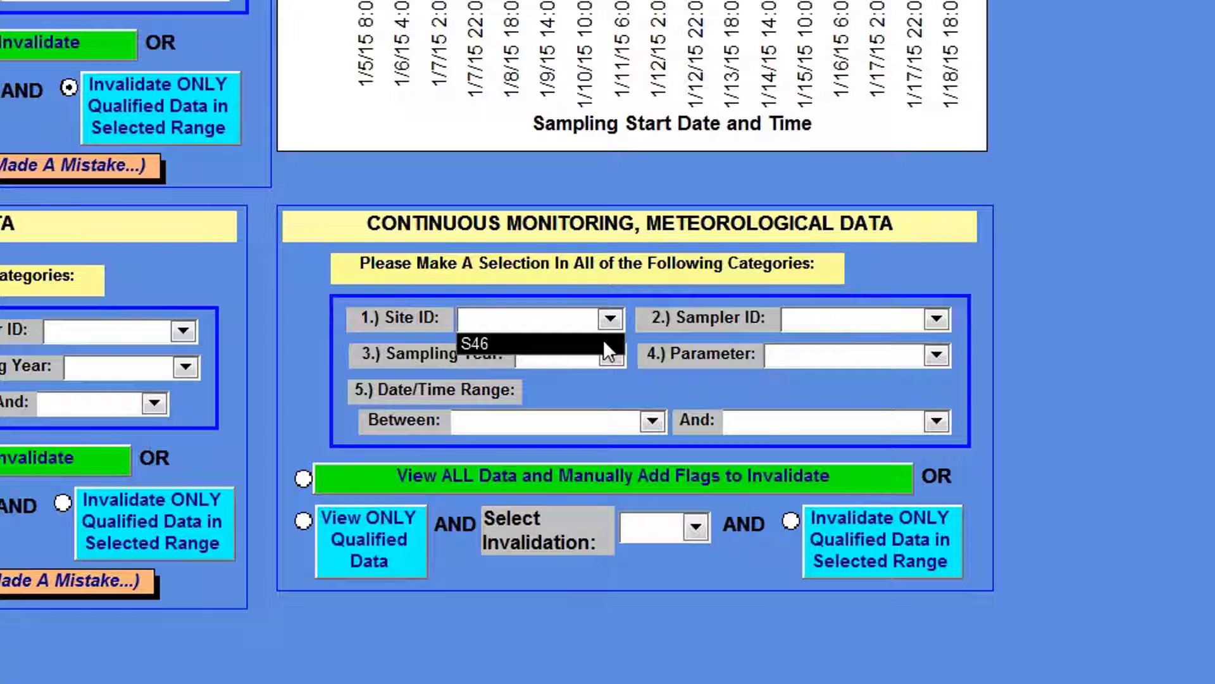
{"action": "left_click", "coordinate": [602, 343]}
{"action": "left_click", "coordinate": [936, 319]}
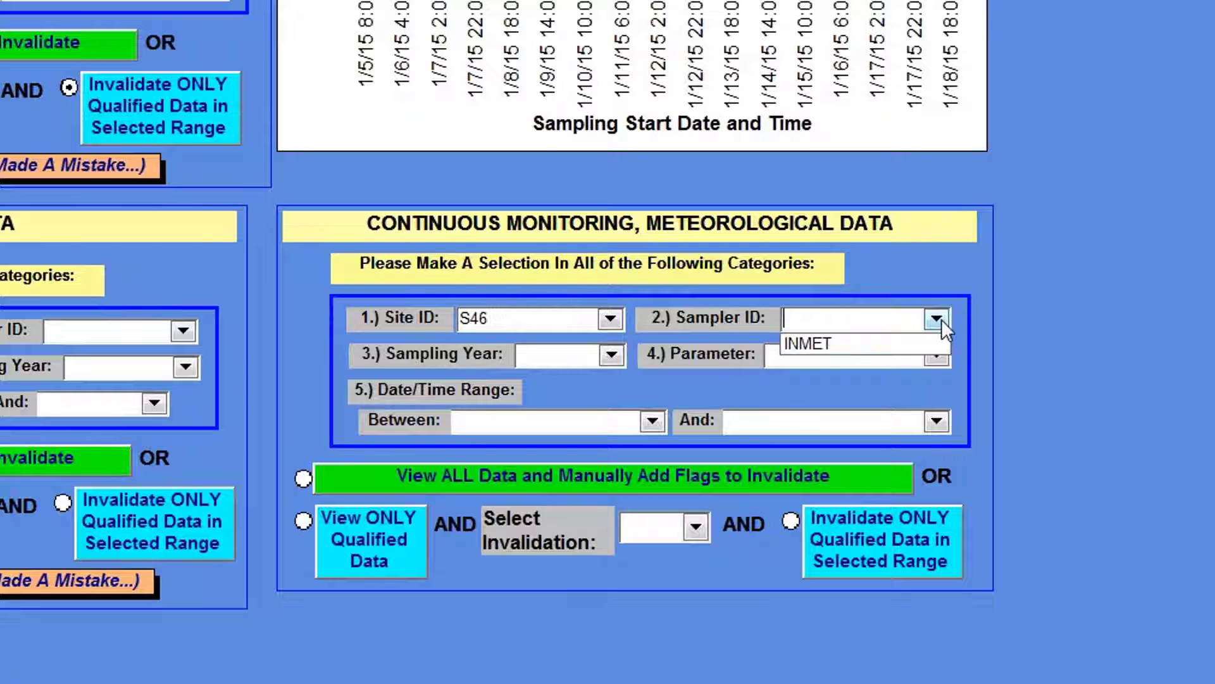
{"action": "left_click", "coordinate": [901, 352]}
{"action": "left_click", "coordinate": [610, 351]}
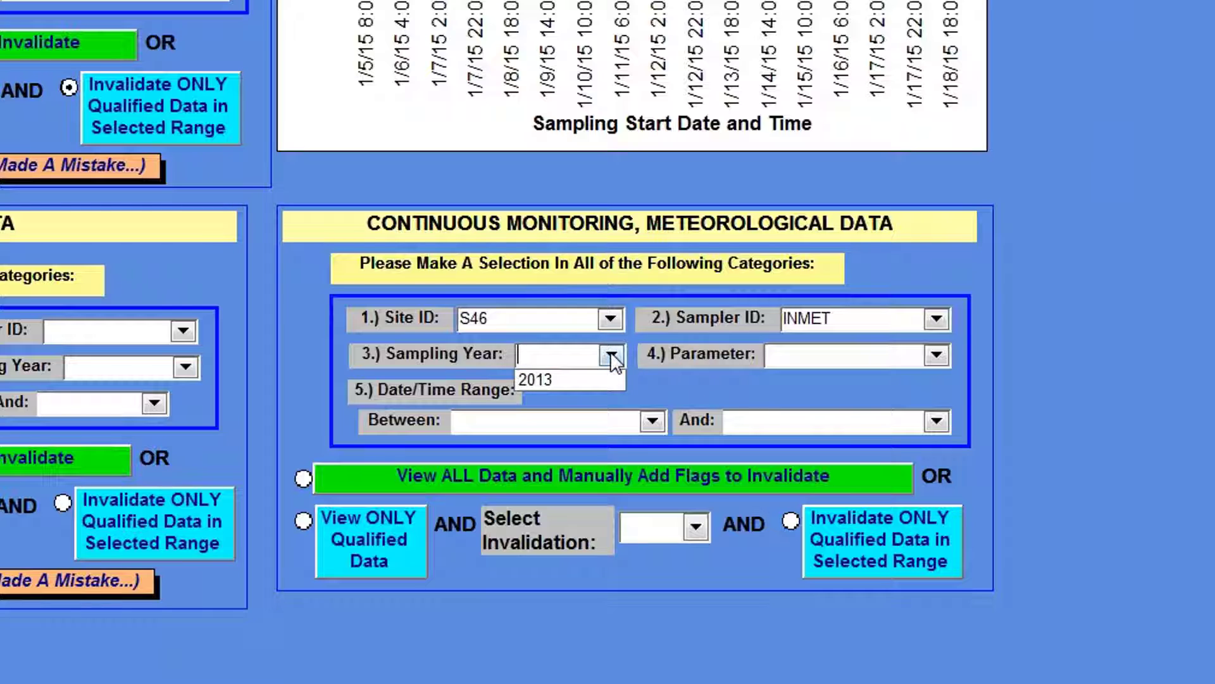
{"action": "left_click", "coordinate": [606, 376]}
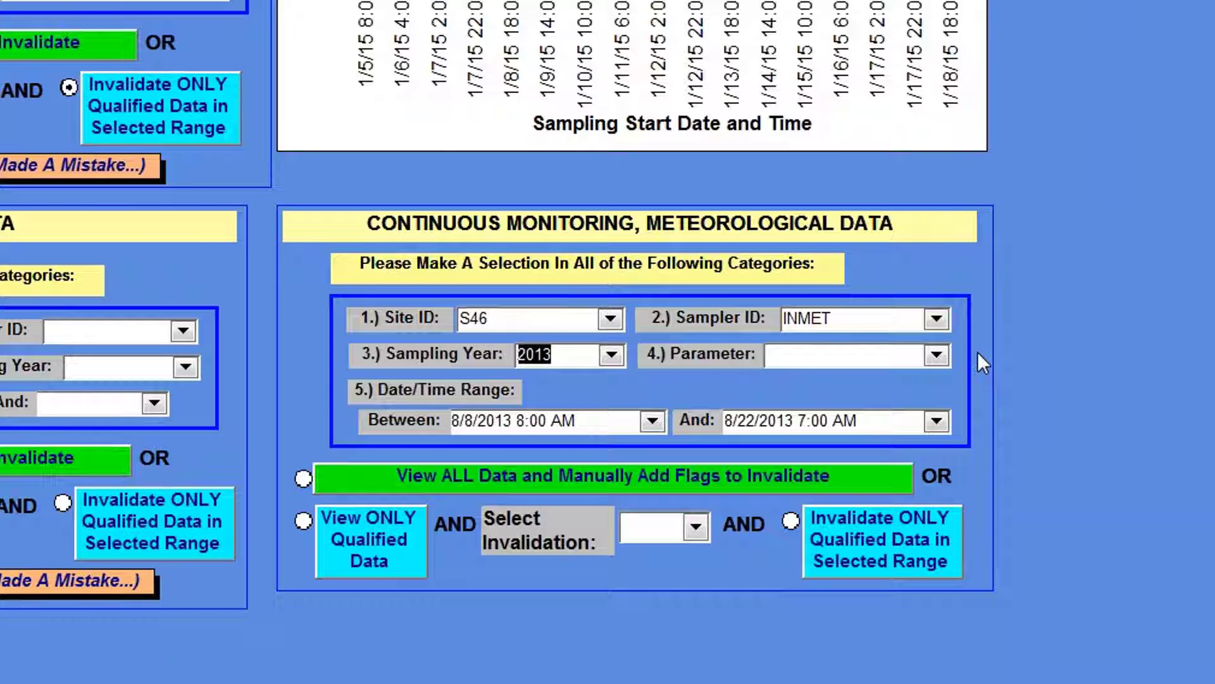
{"action": "left_click", "coordinate": [936, 355]}
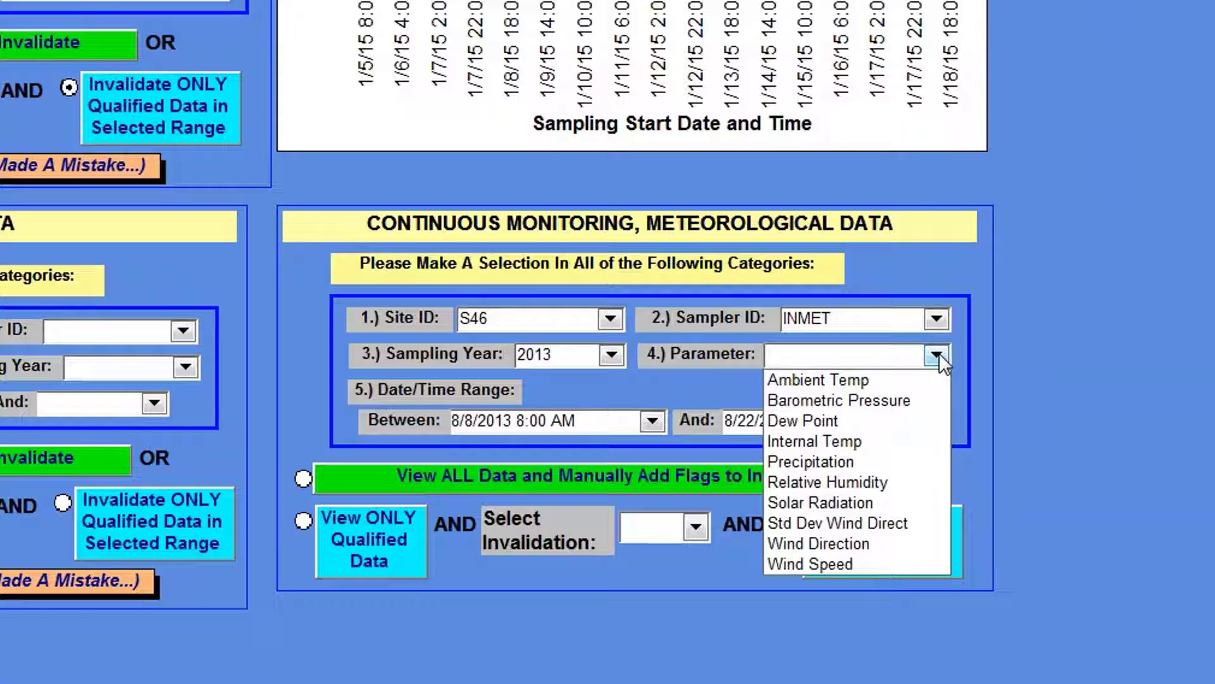
{"action": "left_click", "coordinate": [921, 386]}
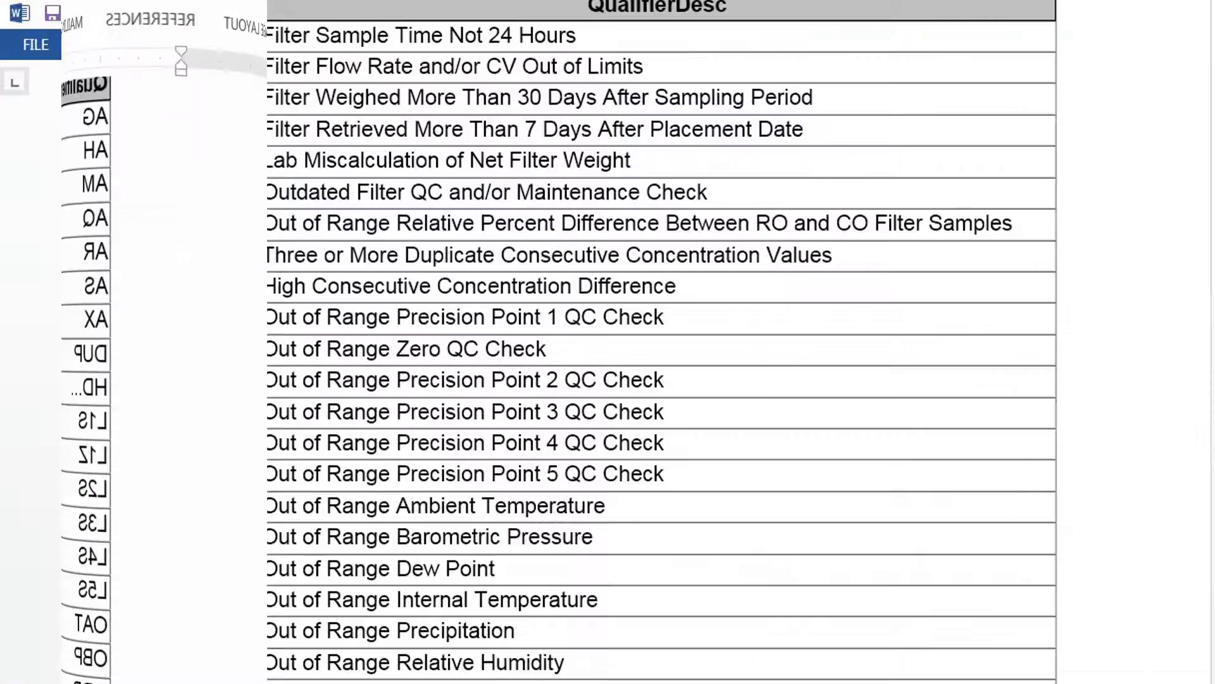
Step: Consult the qualifier code table in the SOP document, and assign AQS null code AN (Machine Malfunction) to all four flagged ambient temperature records
{"action": "scroll", "coordinate": [174, 514], "scroll_direction": "down", "scroll_amount": 5}
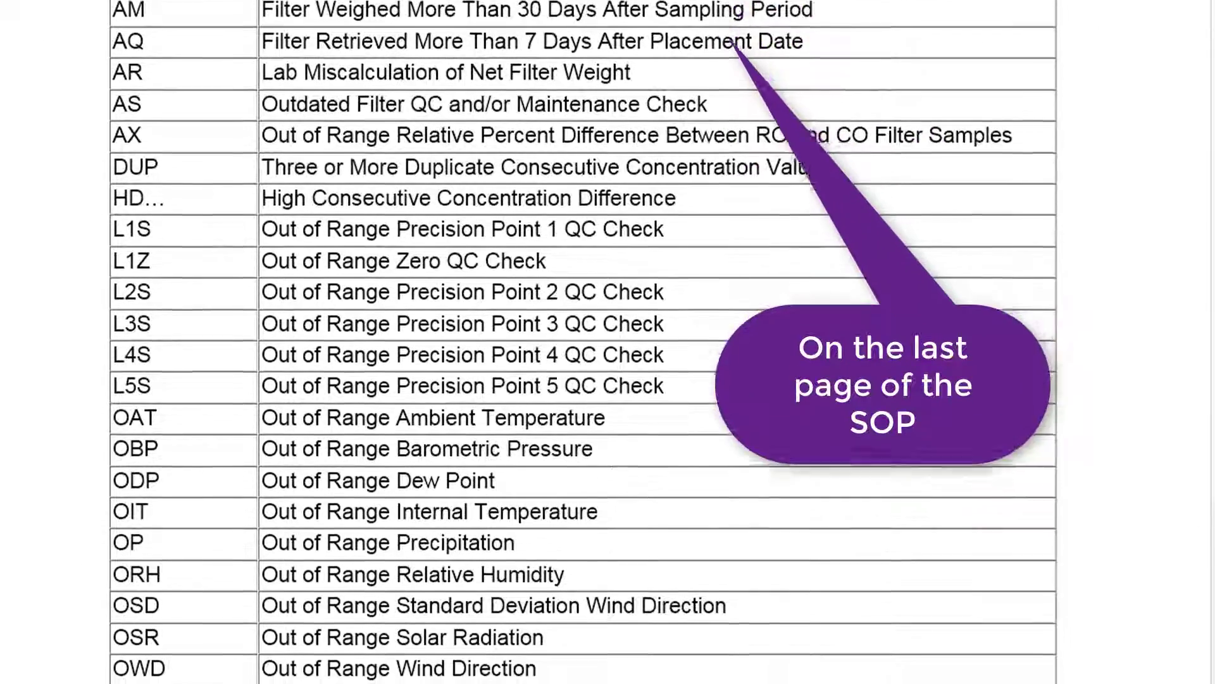
{"action": "scroll", "coordinate": [377, 611], "scroll_direction": "down", "scroll_amount": 1}
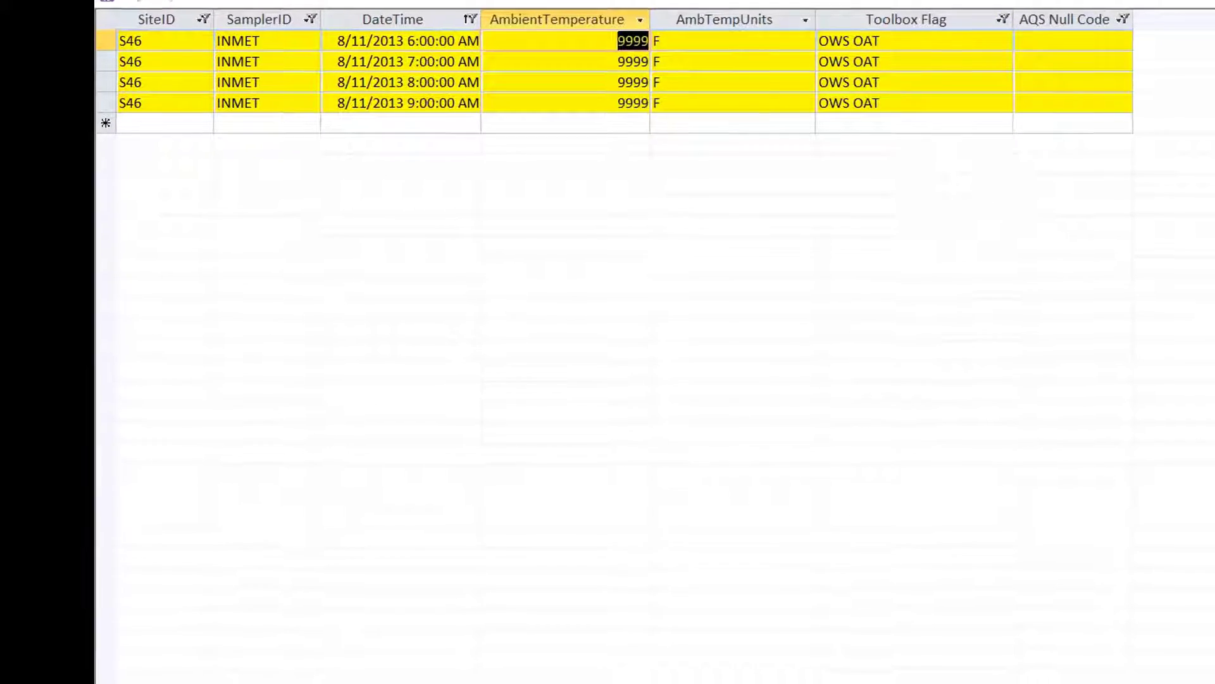
{"action": "left_click", "coordinate": [1046, 40]}
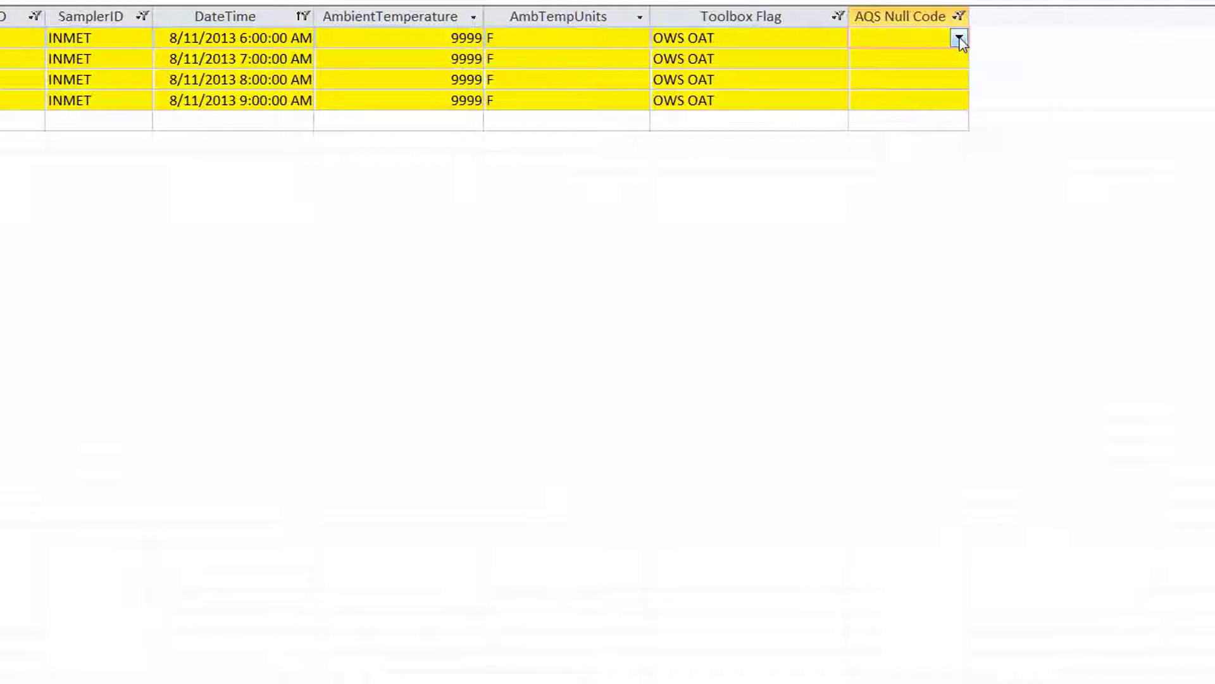
{"action": "left_click", "coordinate": [960, 39]}
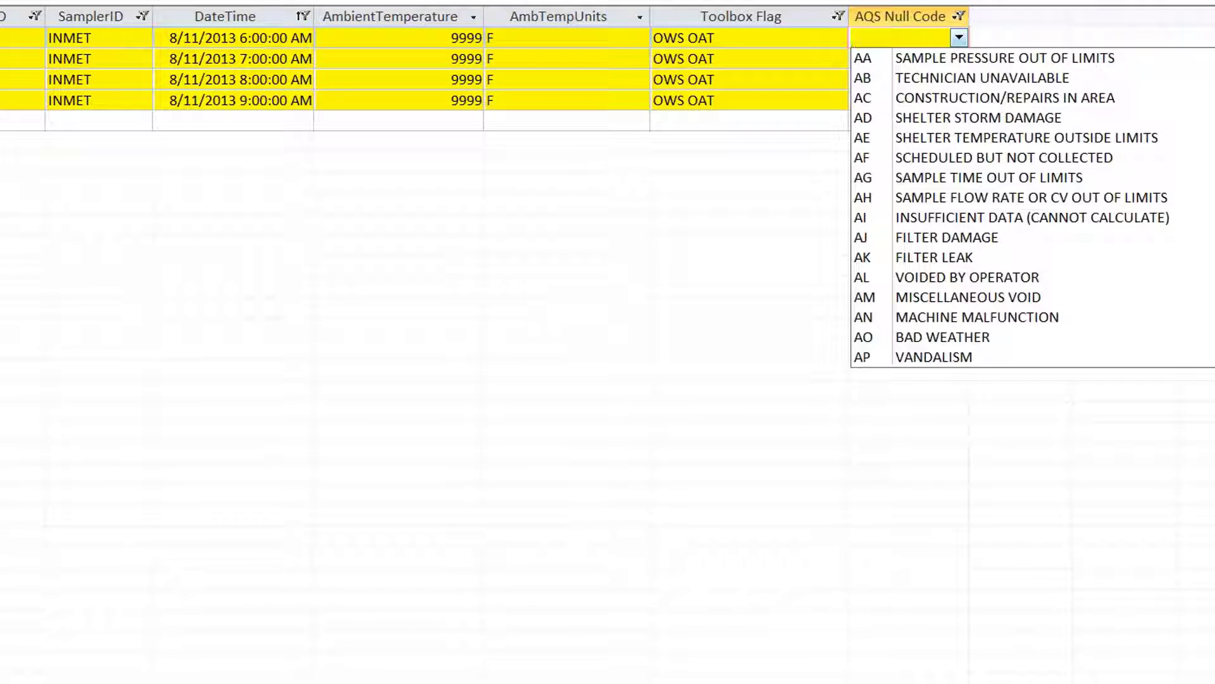
{"action": "left_click", "coordinate": [1082, 318]}
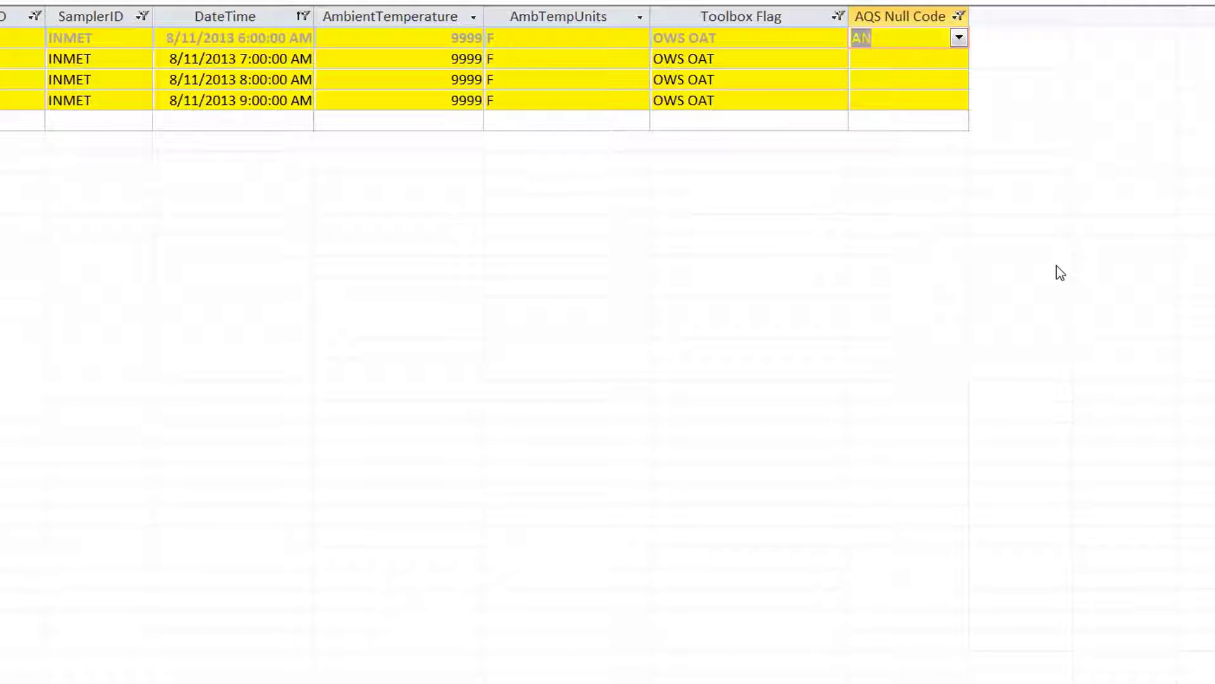
{"action": "key", "text": "Down"}
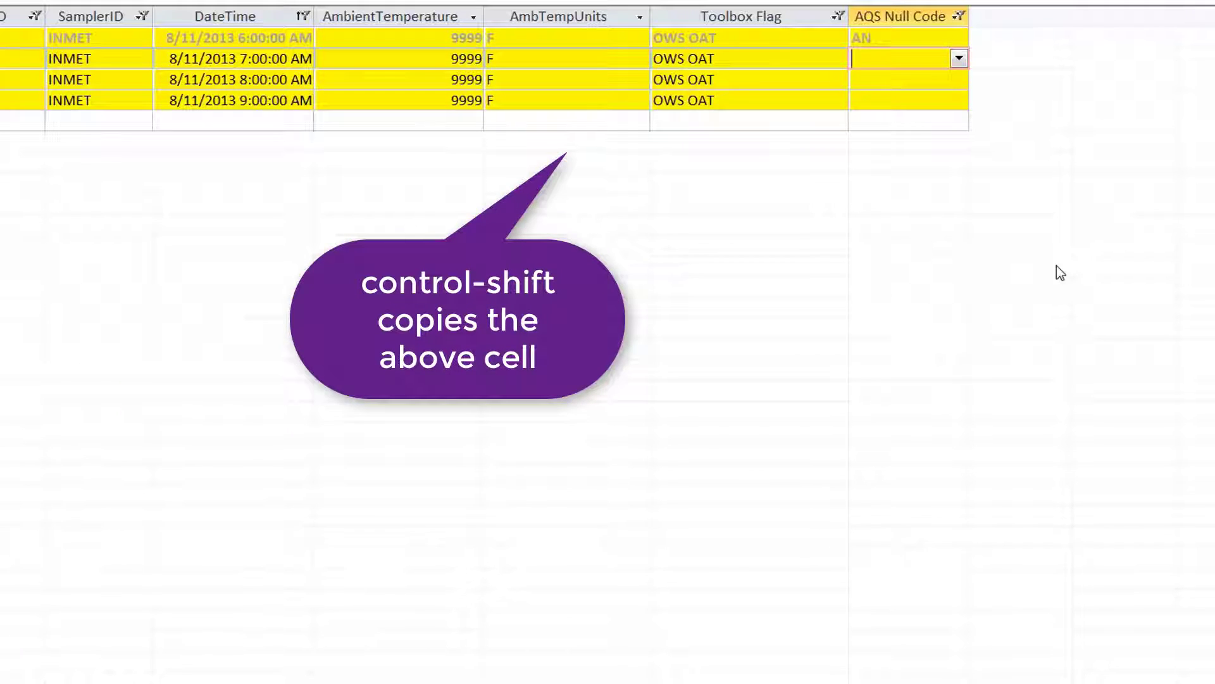
{"action": "key", "text": "ctrl+shift+apostrophe"}
{"action": "key", "text": "Down"}
{"action": "key", "text": "ctrl+shift+apostrophe"}
{"action": "key", "text": "Down"}
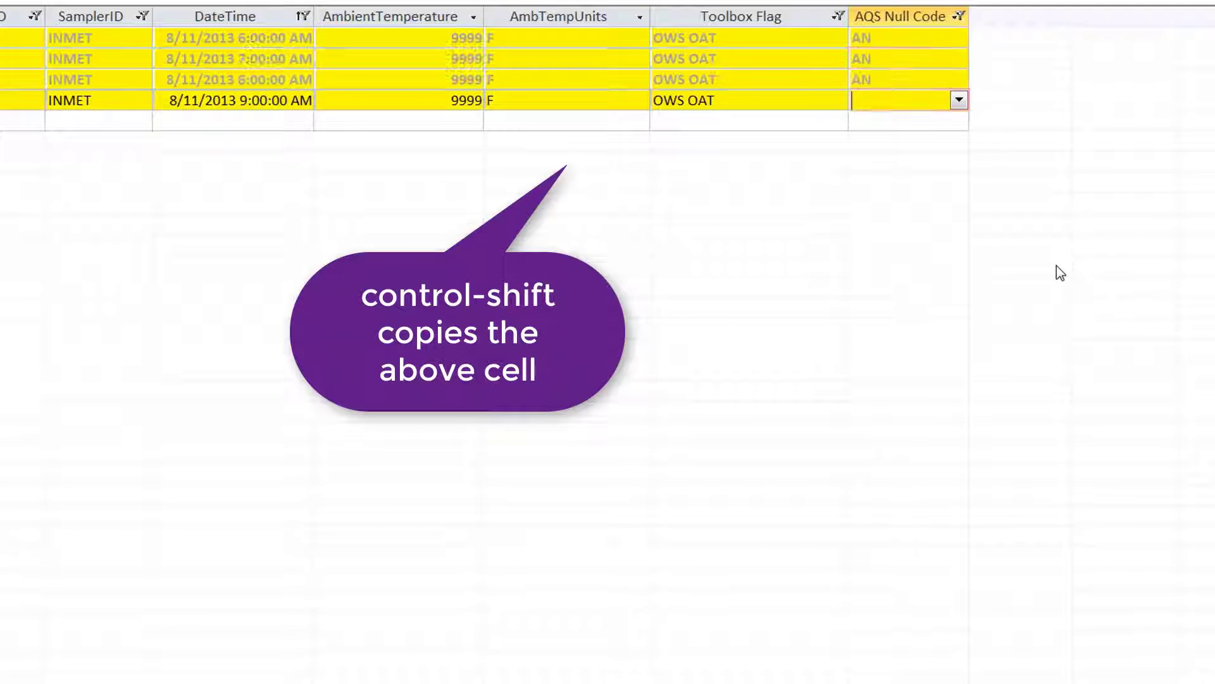
{"action": "key", "text": "ctrl+shift+apostrophe"}
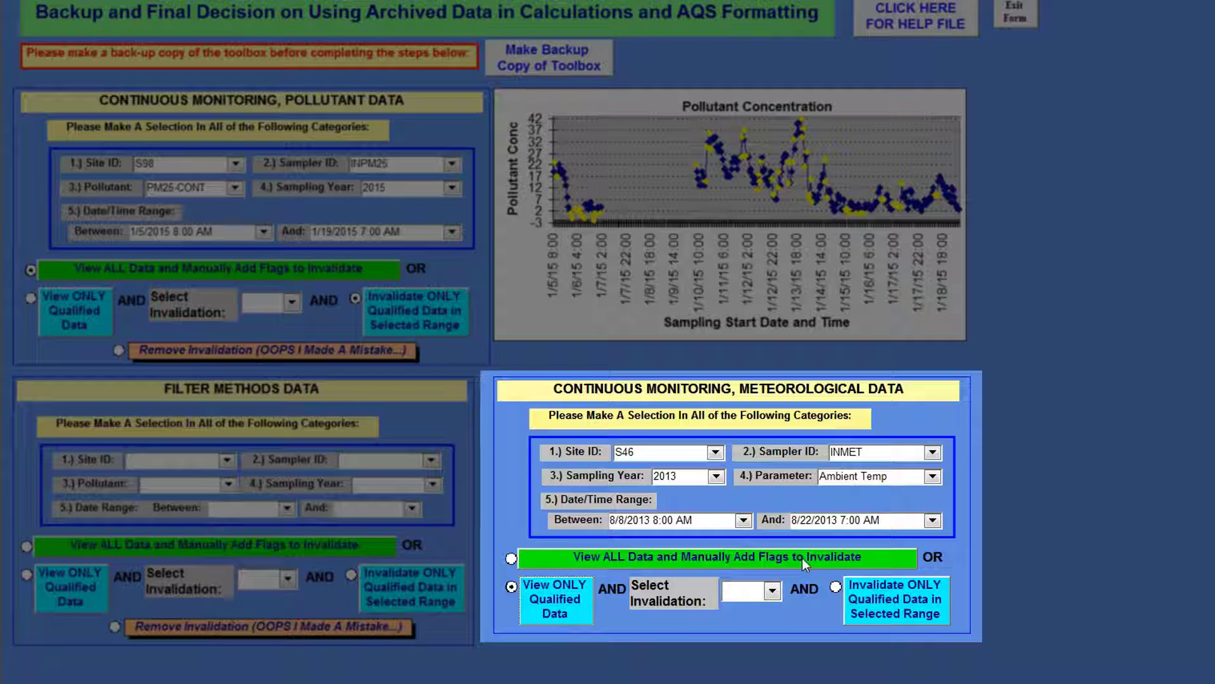
Step: Change the meteorological parameter to Precipitation and view only its qualified data for the selected range
{"action": "left_click", "coordinate": [939, 478]}
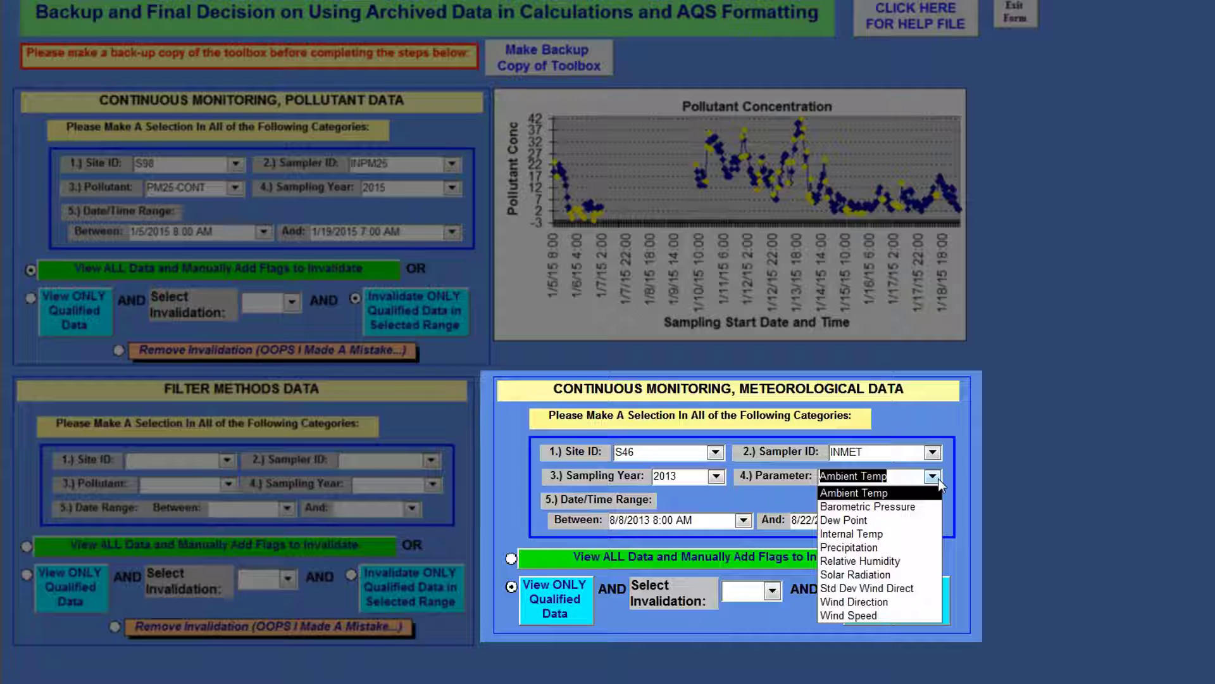
{"action": "left_click", "coordinate": [866, 549]}
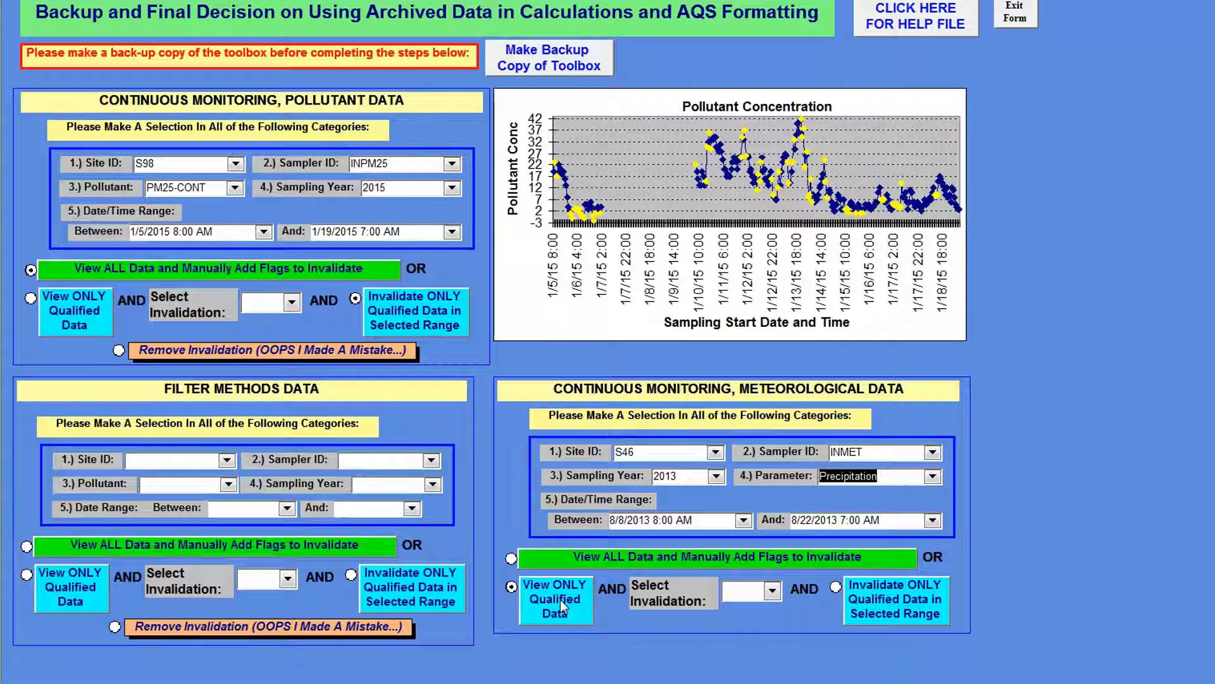
{"action": "left_click", "coordinate": [560, 598]}
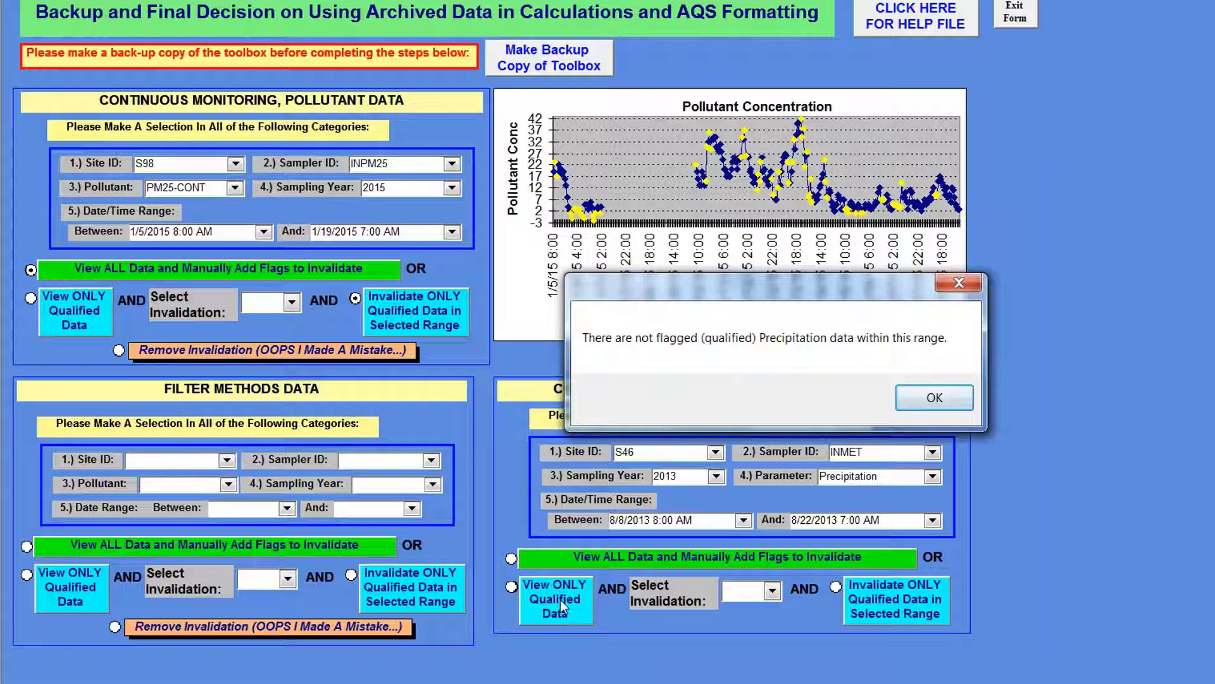
{"action": "left_click", "coordinate": [935, 407]}
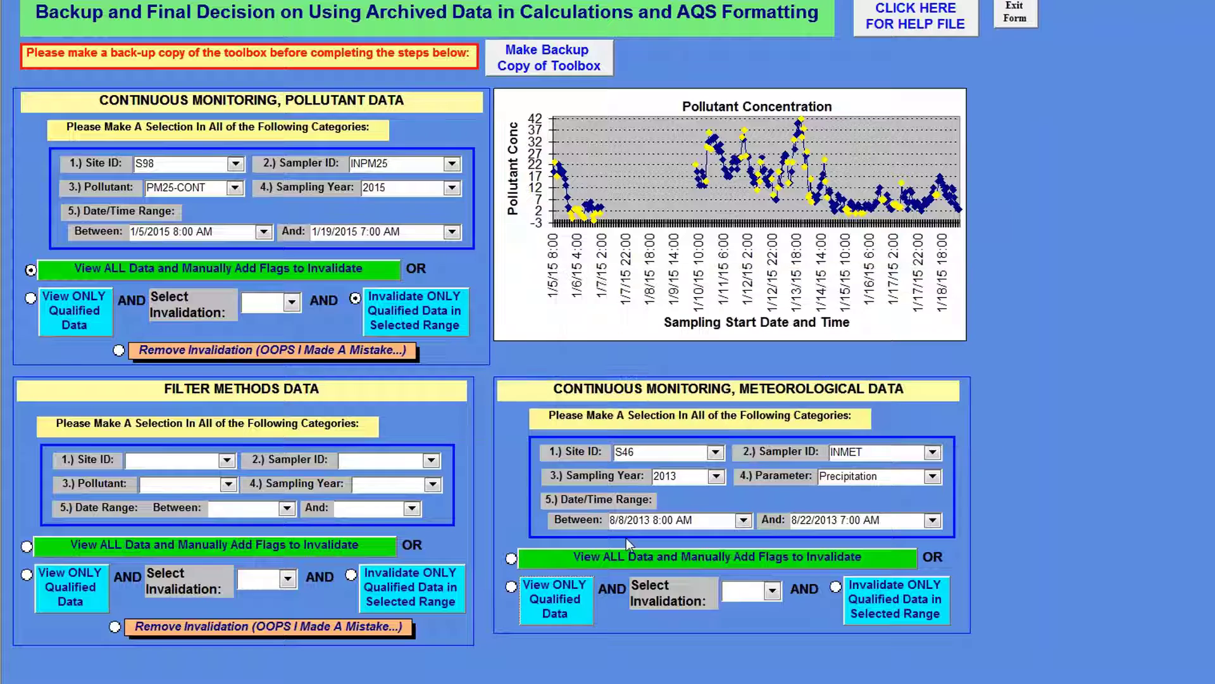
Step: Change the meteorological parameter to Relative Humidity and view only its qualified data for the selected range
{"action": "left_click", "coordinate": [934, 478]}
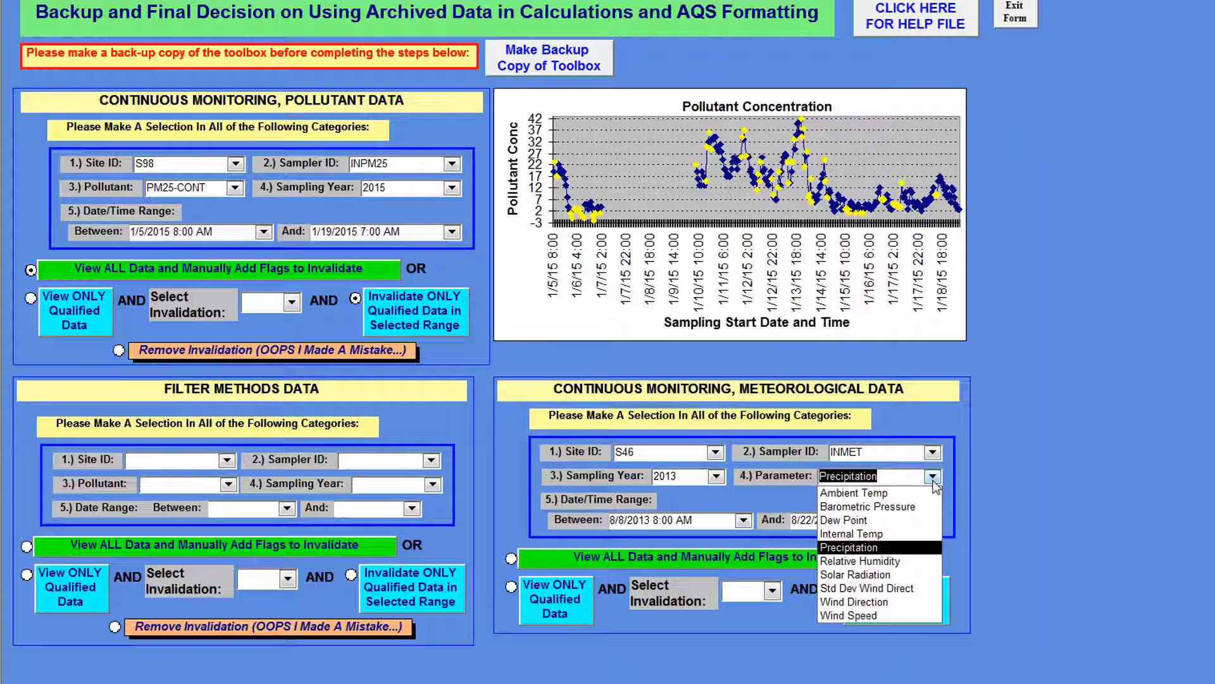
{"action": "left_click", "coordinate": [851, 560]}
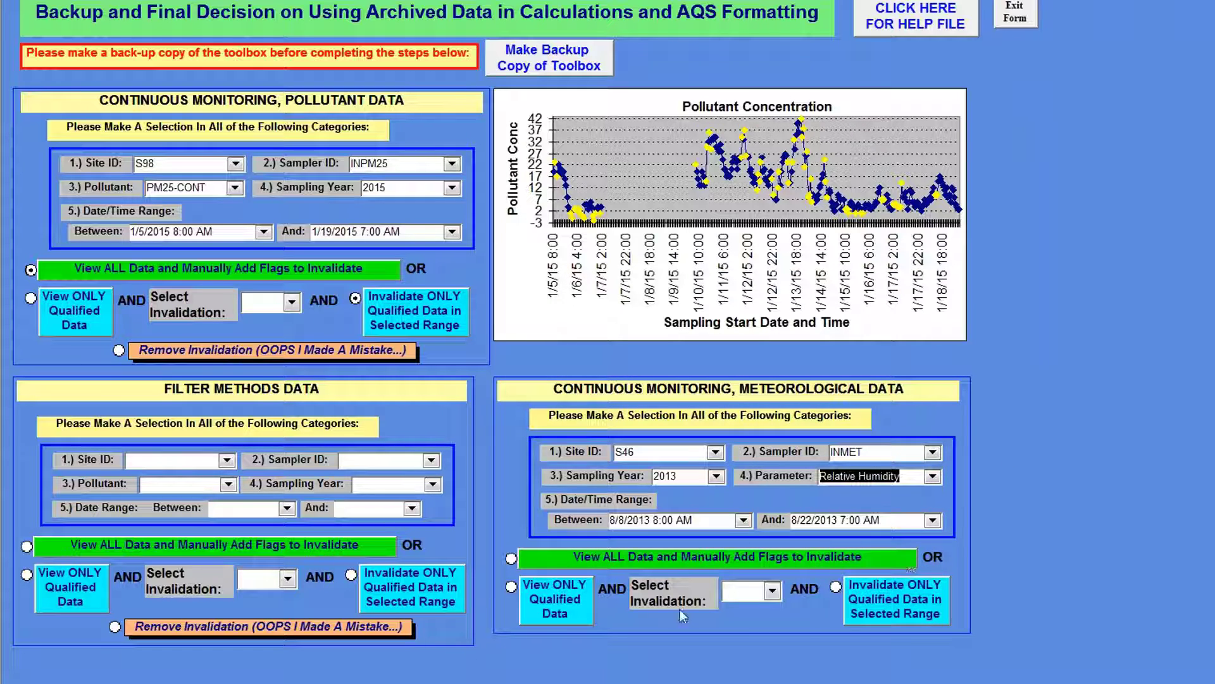
{"action": "left_click", "coordinate": [561, 615]}
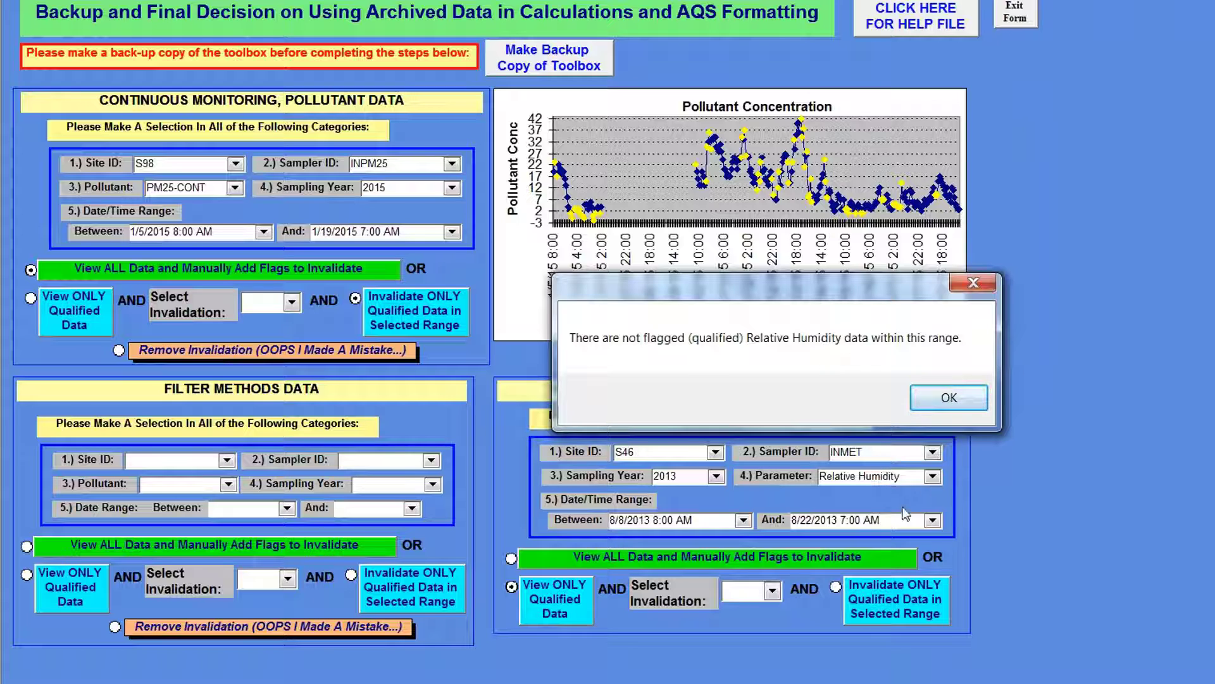
{"action": "left_click", "coordinate": [925, 393]}
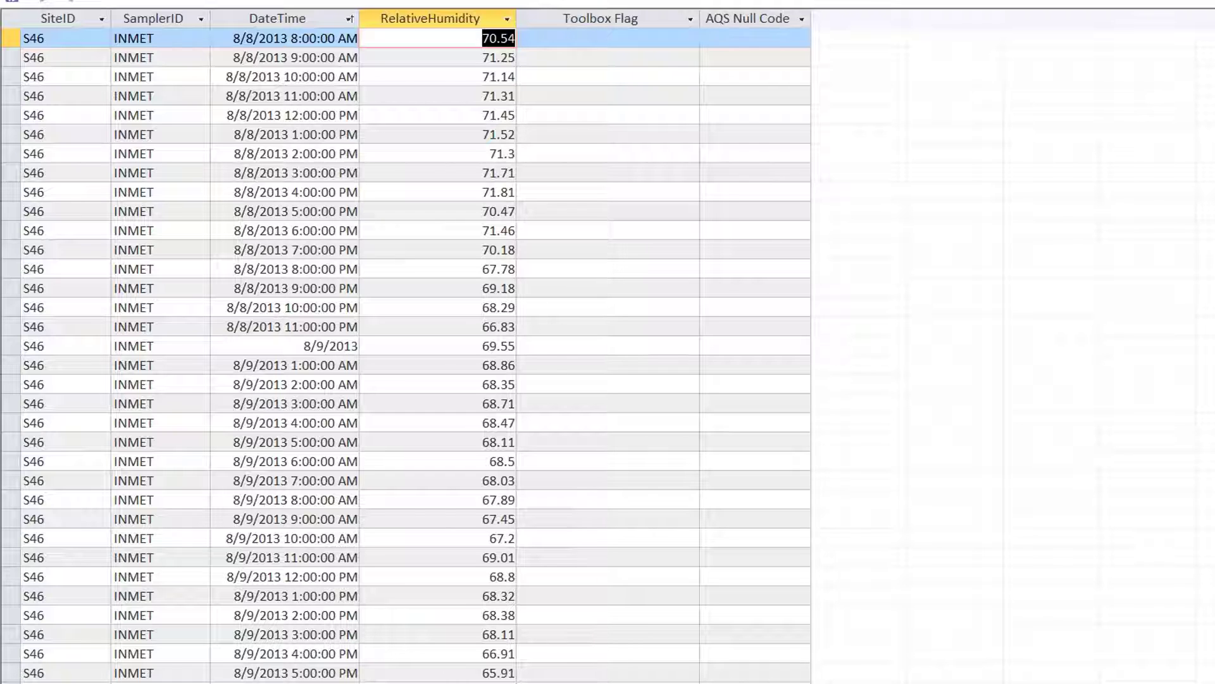
Step: Review the complete relative humidity records for the selected date range, checking the values and the Toolbox Flag column
{"action": "scroll", "coordinate": [405, 354], "scroll_direction": "down", "scroll_amount": 6}
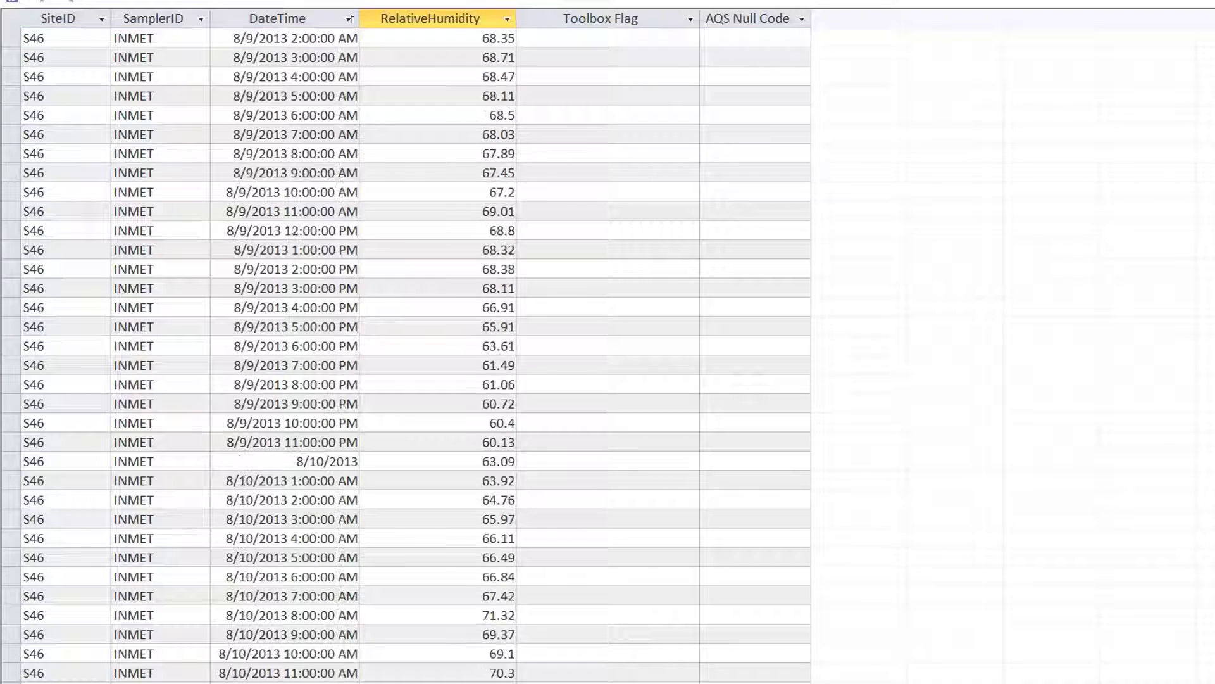
{"action": "scroll", "coordinate": [405, 354], "scroll_direction": "down", "scroll_amount": 5}
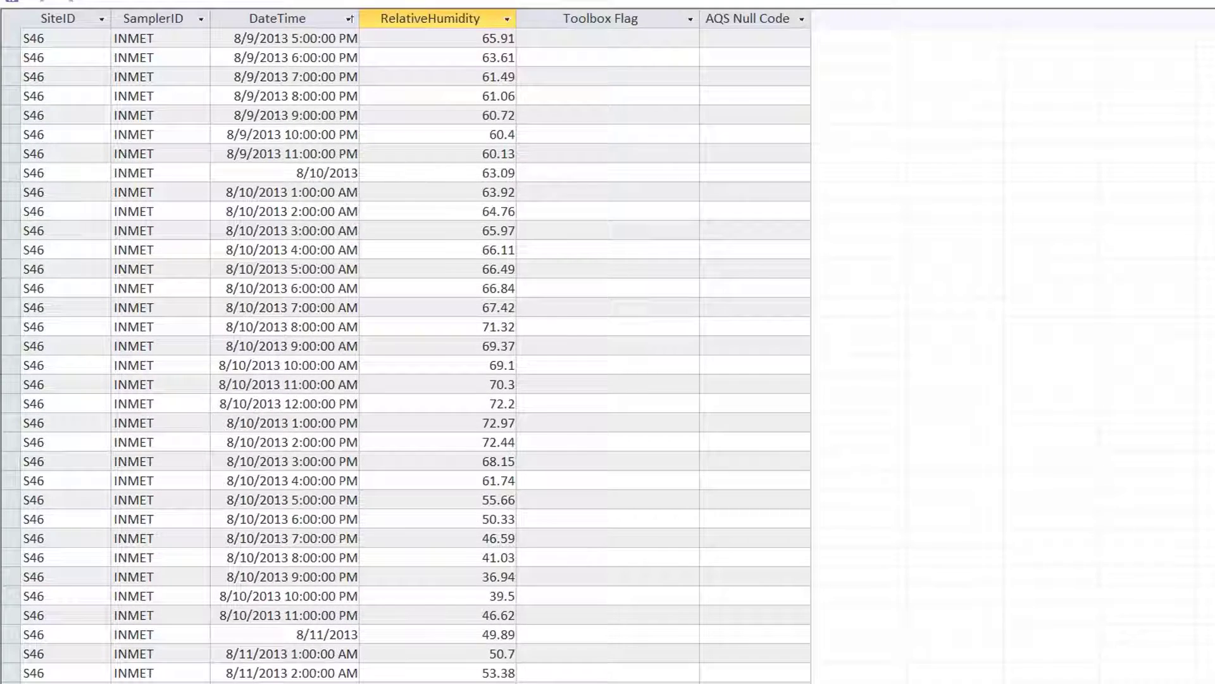
{"action": "scroll", "coordinate": [405, 355], "scroll_direction": "down", "scroll_amount": 11}
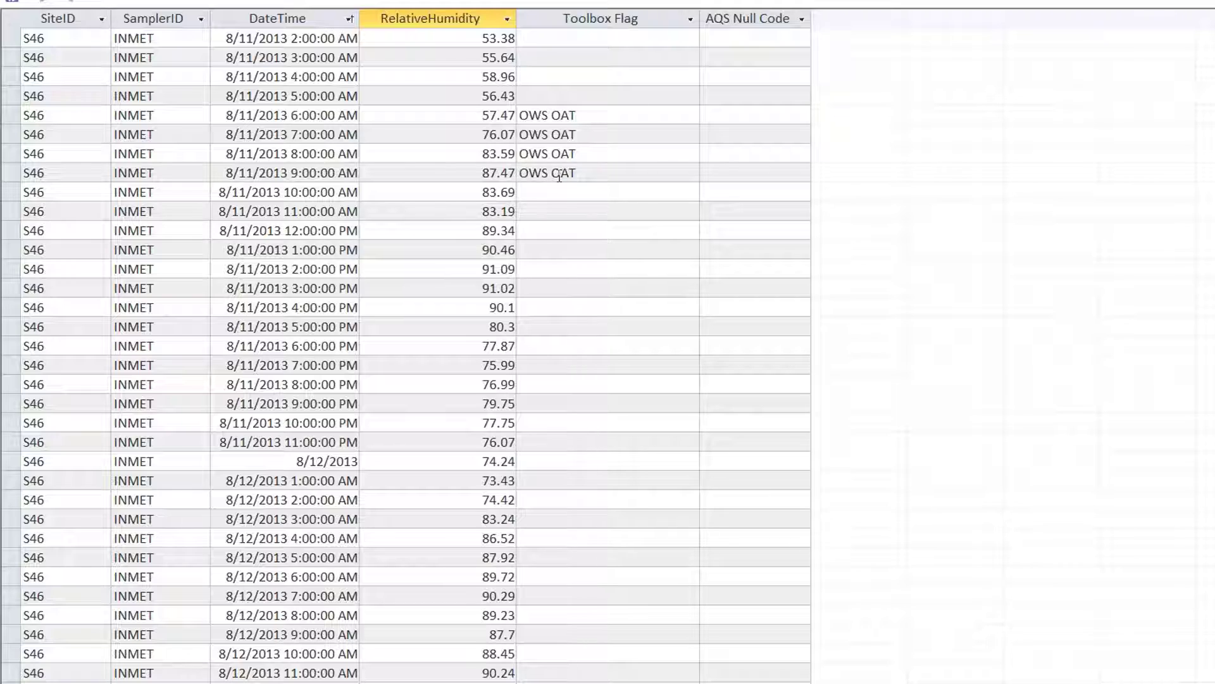
{"action": "scroll", "coordinate": [607, 134], "scroll_direction": "down", "scroll_amount": 2}
{"action": "scroll", "coordinate": [415, 354], "scroll_direction": "down", "scroll_amount": 16}
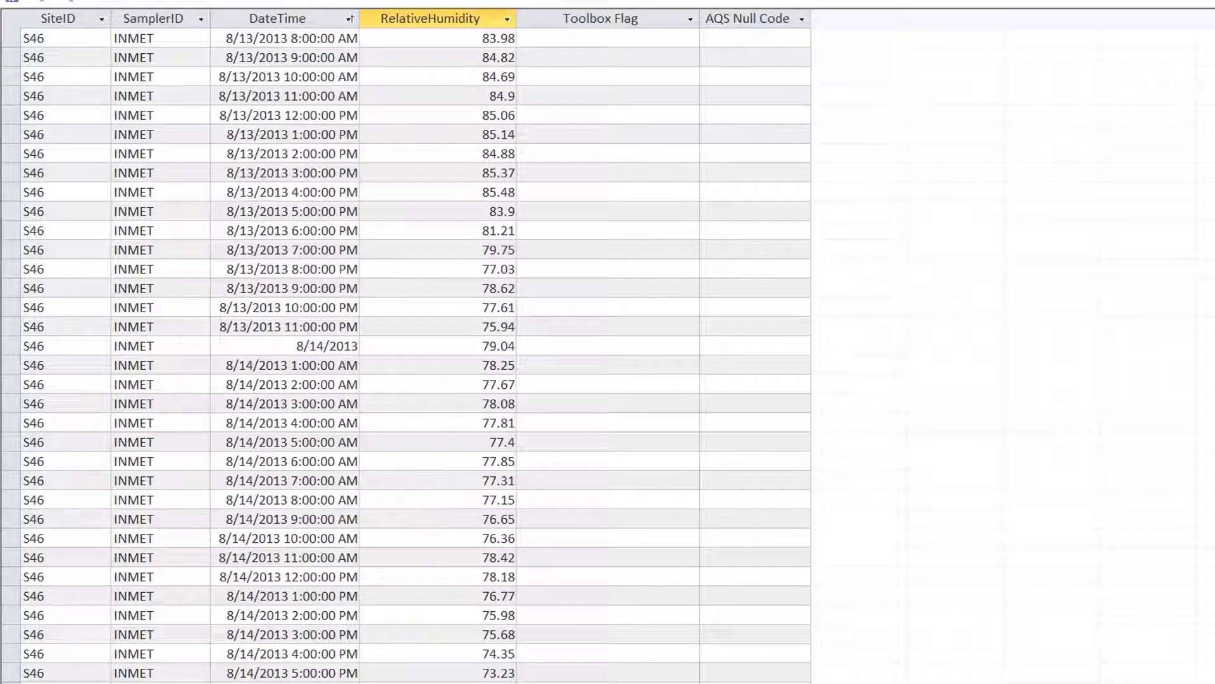
{"action": "scroll", "coordinate": [342, 405], "scroll_direction": "down", "scroll_amount": 18}
{"action": "scroll", "coordinate": [415, 355], "scroll_direction": "down", "scroll_amount": 20}
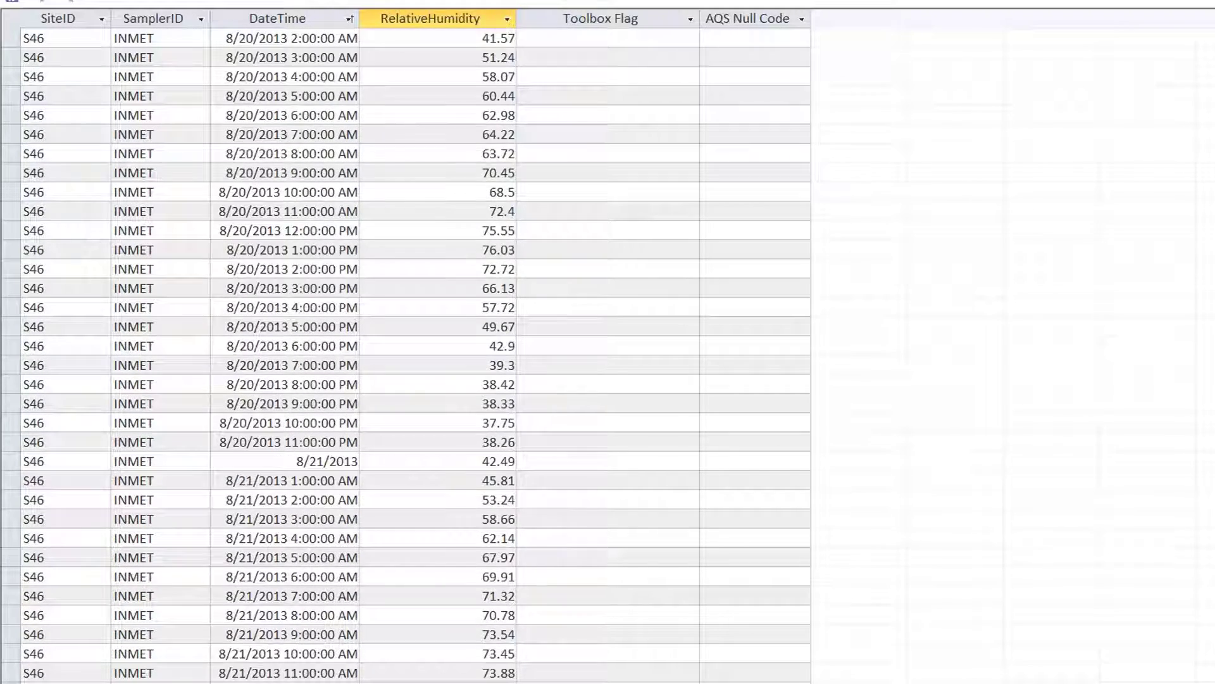
{"action": "scroll", "coordinate": [416, 354], "scroll_direction": "down", "scroll_amount": 11}
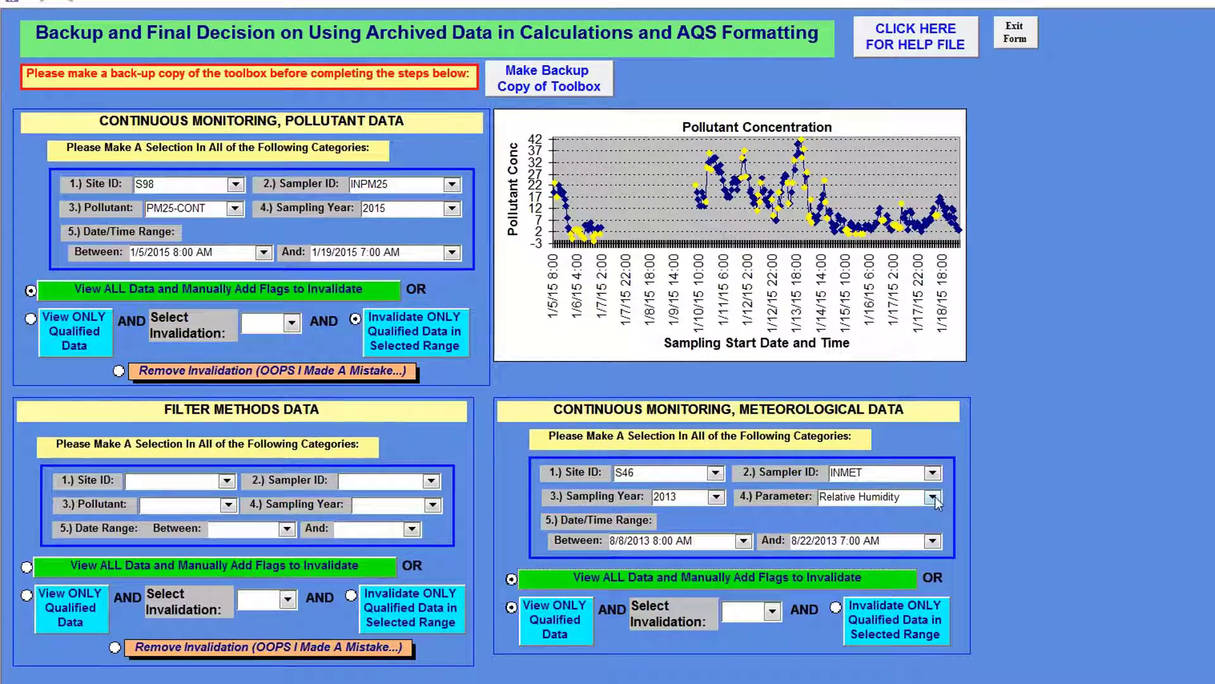
Step: Change the meteorological parameter to Wind Speed and view only its qualified data
{"action": "left_click", "coordinate": [933, 498]}
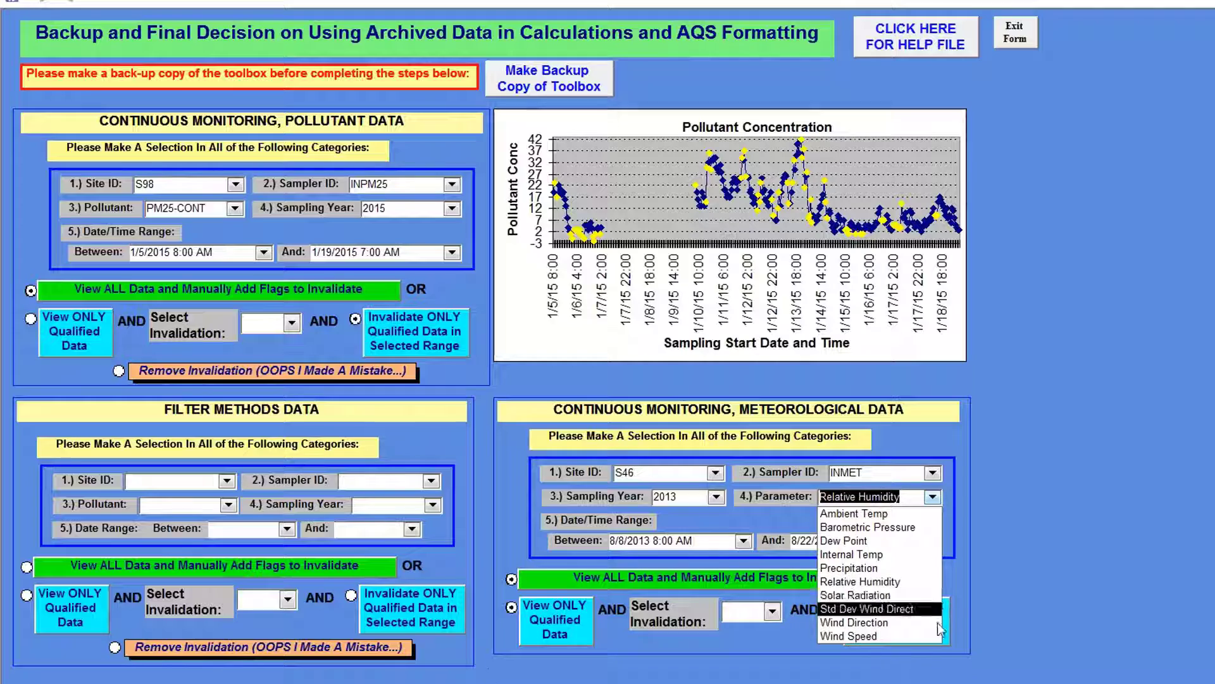
{"action": "left_click", "coordinate": [911, 635]}
{"action": "left_click", "coordinate": [561, 629]}
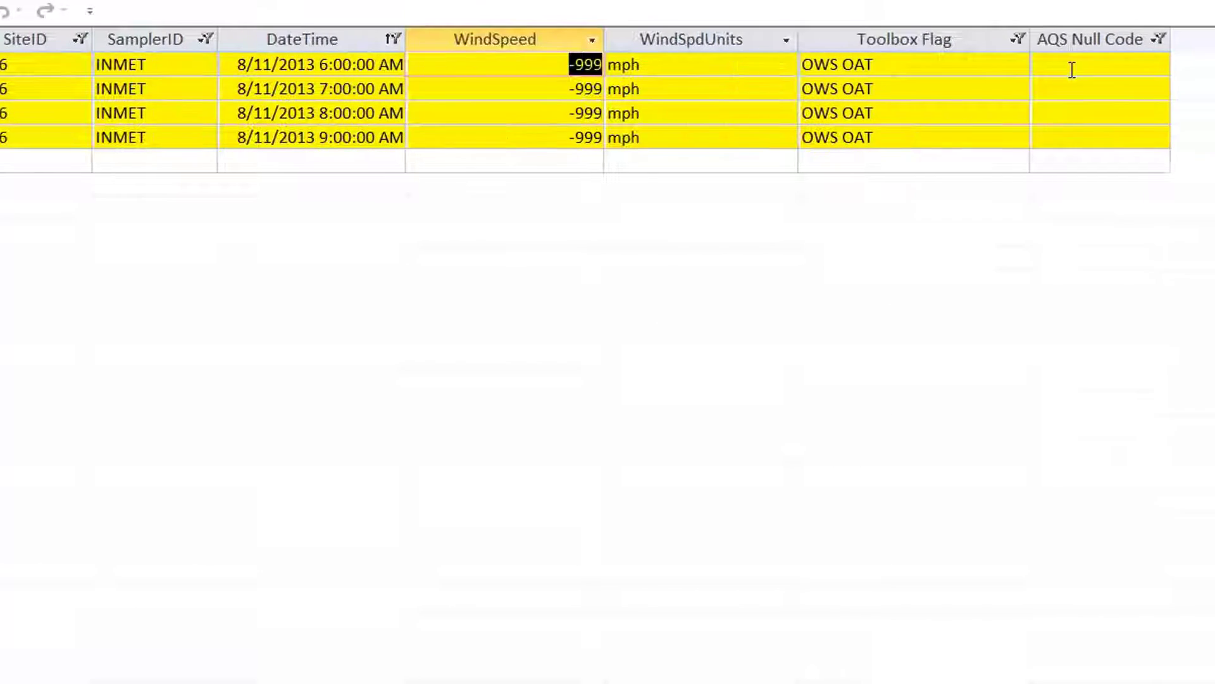
Step: Assign AQS null code AN (Machine Malfunction) to all four flagged wind speed records and close the datasheet
{"action": "left_click", "coordinate": [853, 69]}
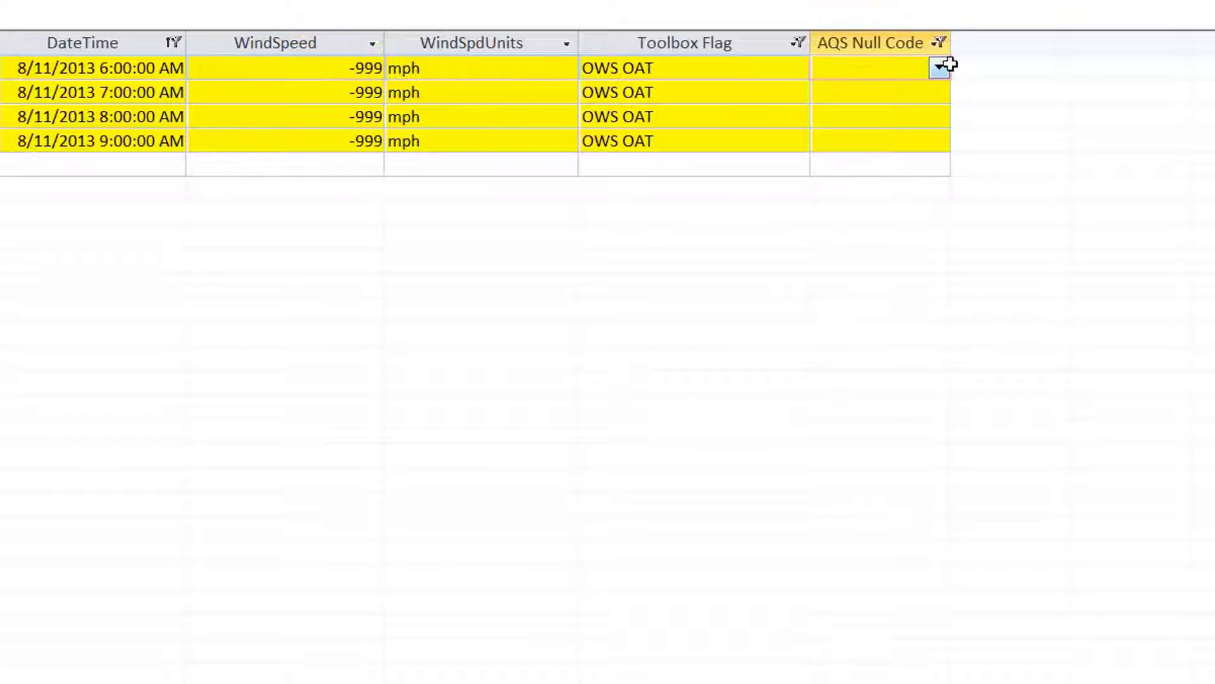
{"action": "left_click", "coordinate": [939, 68]}
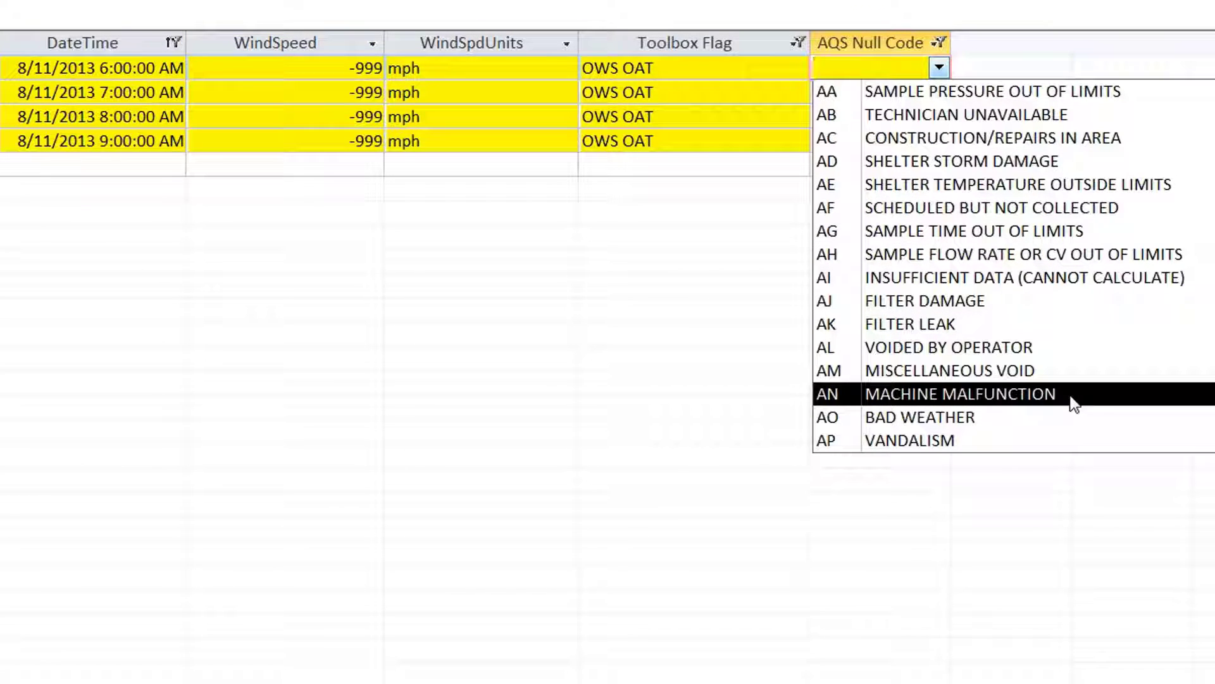
{"action": "left_click", "coordinate": [1074, 403]}
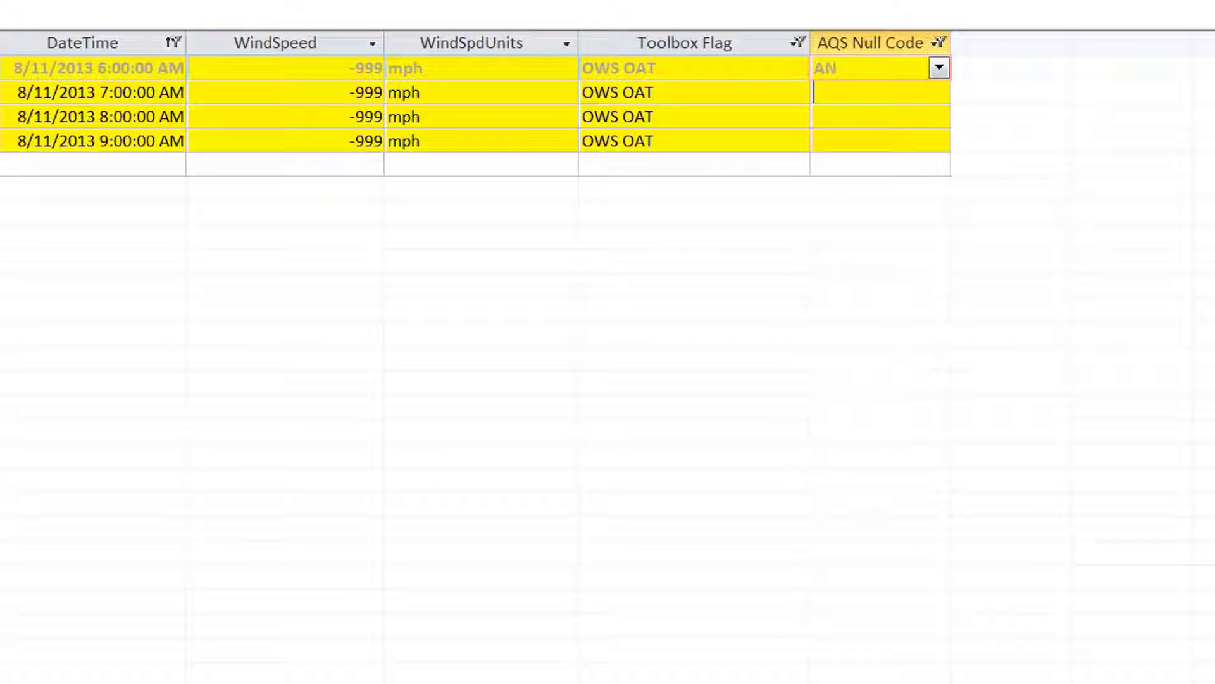
{"action": "key", "text": "Down"}
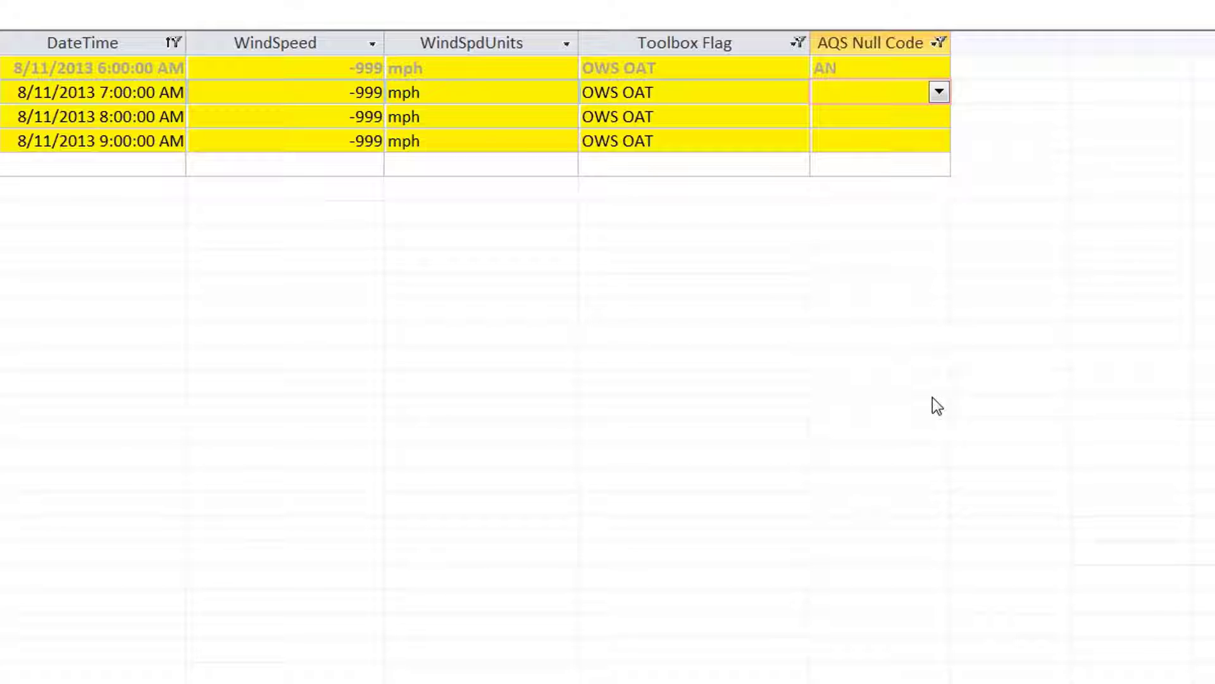
{"action": "key", "text": "ctrl+apostrophe"}
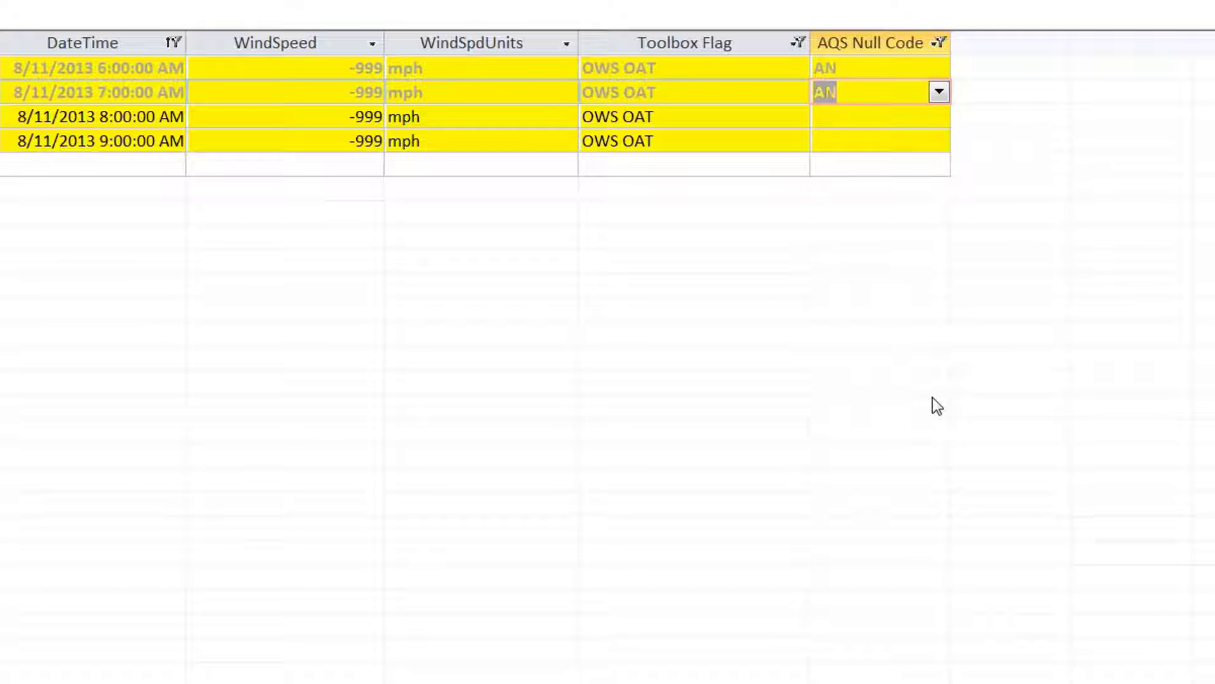
{"action": "key", "text": "Down"}
{"action": "key", "text": "ctrl+apostrophe"}
{"action": "key", "text": "Down"}
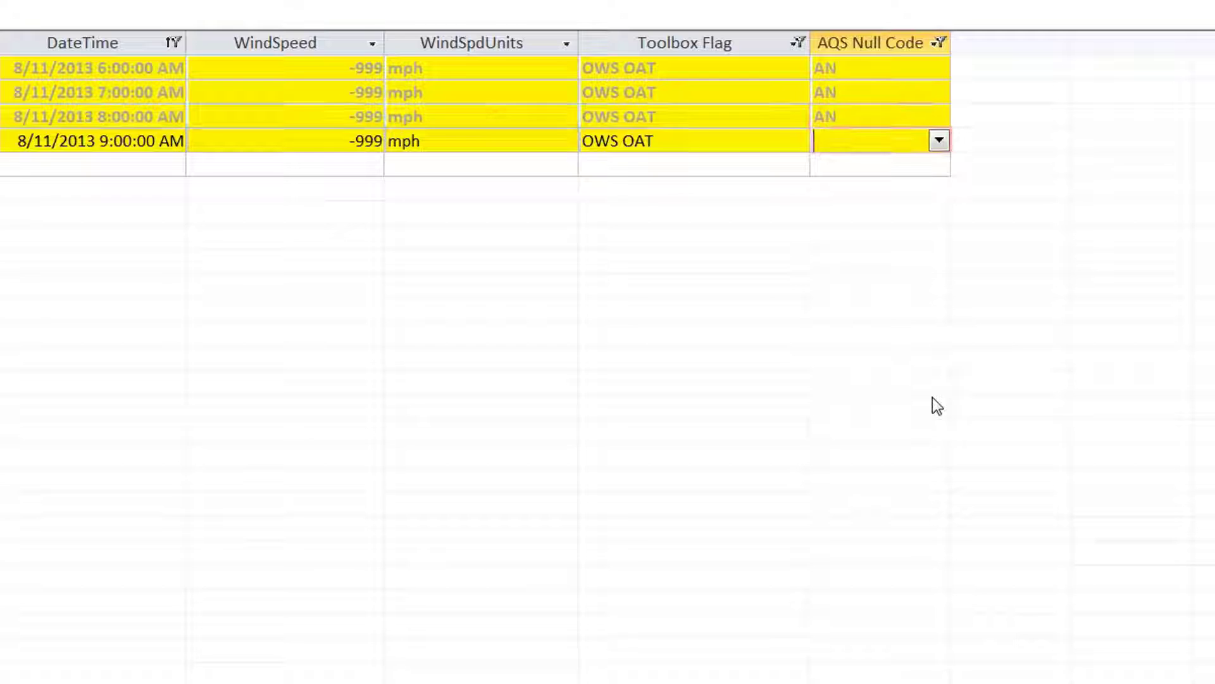
{"action": "key", "text": "ctrl+apostrophe"}
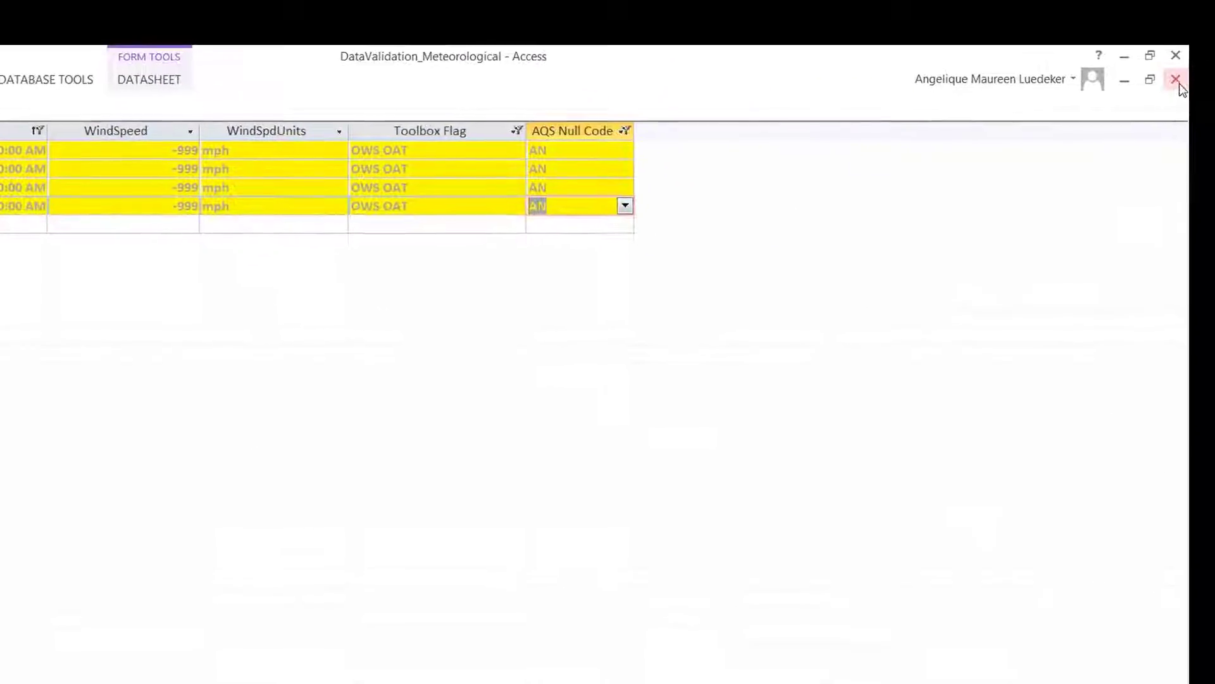
{"action": "left_click", "coordinate": [1179, 86]}
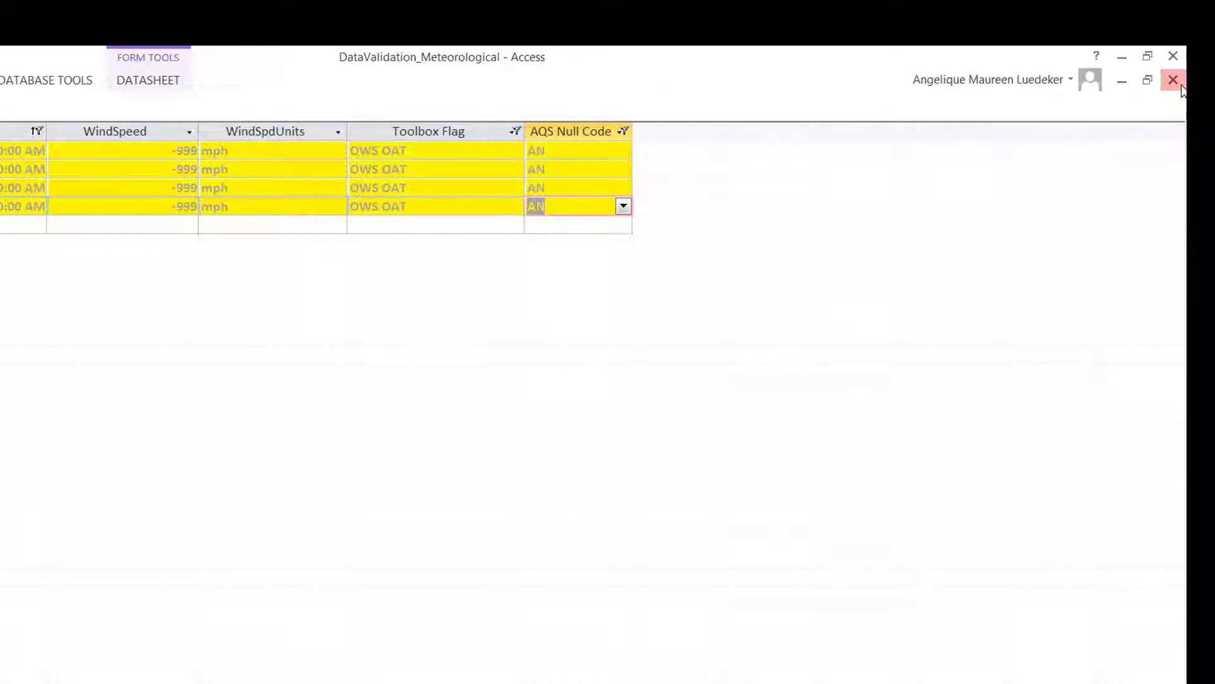